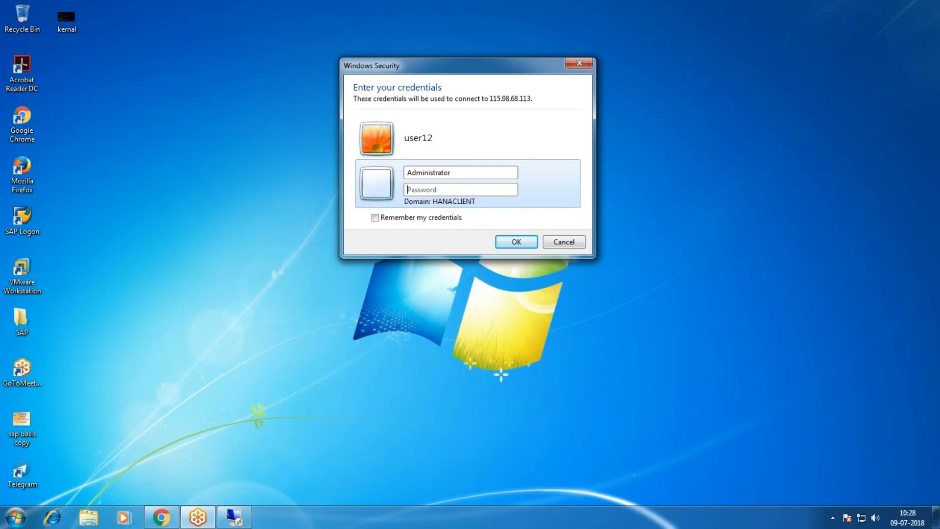
Step: Sign in to 115.98.68.113 with the Administrator password, accepting the certificate warning
key("Return")
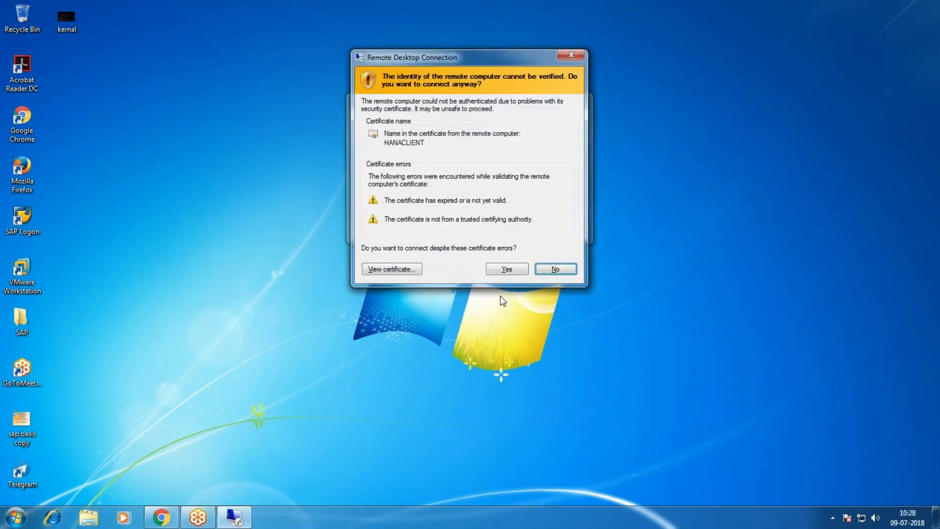
left_click(505, 269)
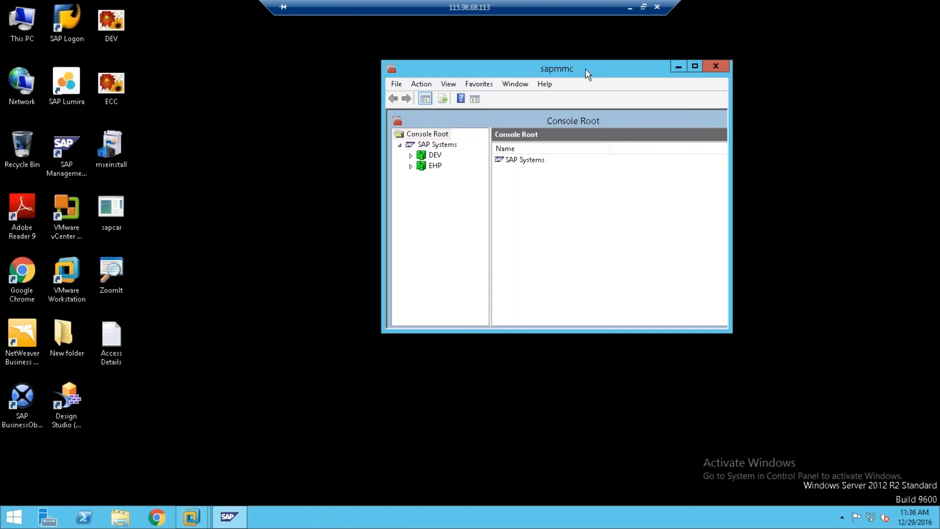
Step: Minimize the sapmmc console and bring the VMware window with the SUSE terminal forward
left_click(678, 66)
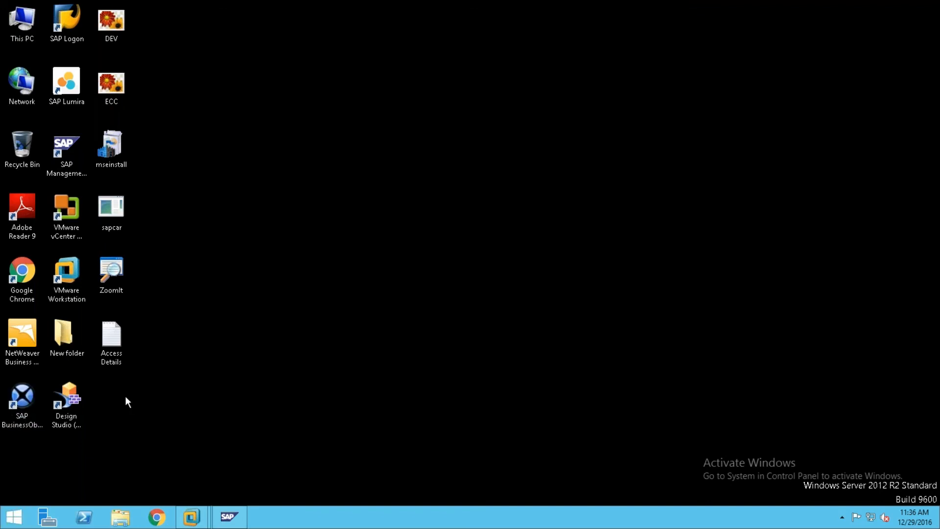
mouse_move(463, 4)
left_click(108, 343)
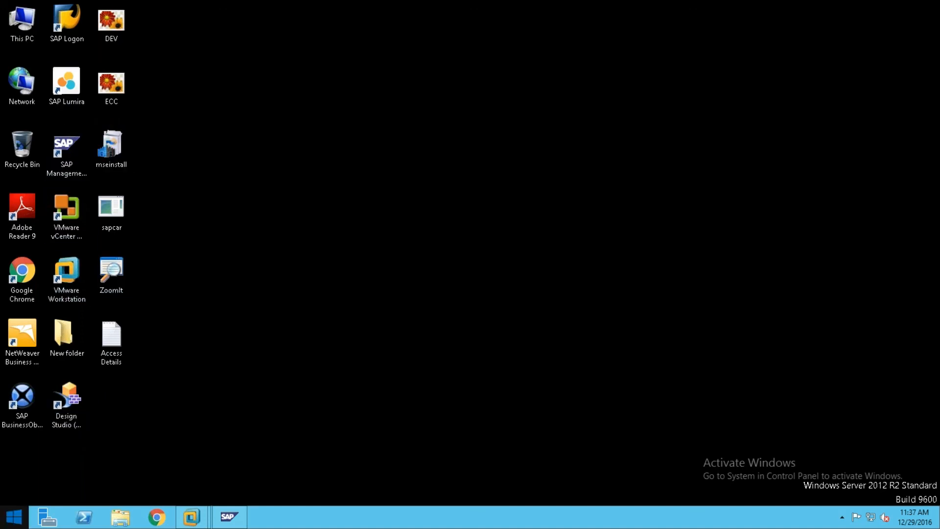
left_click(14, 517)
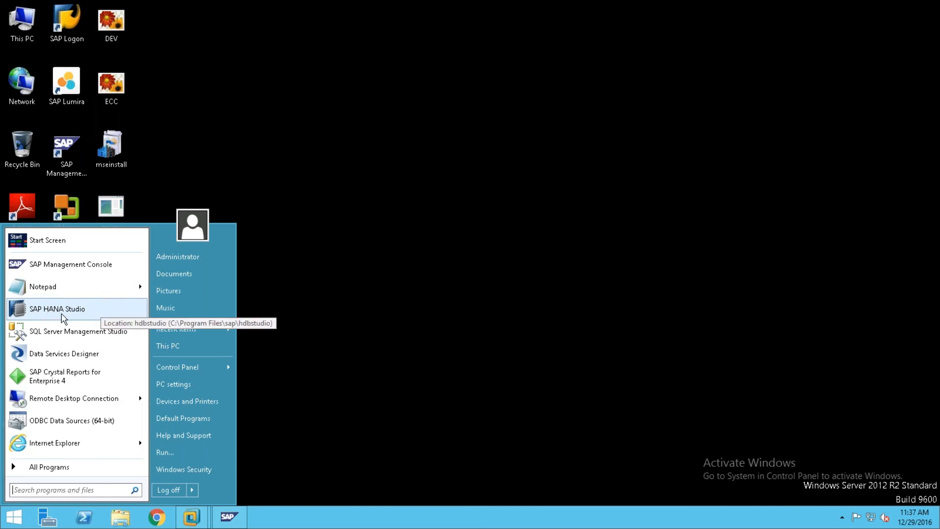
left_click(398, 292)
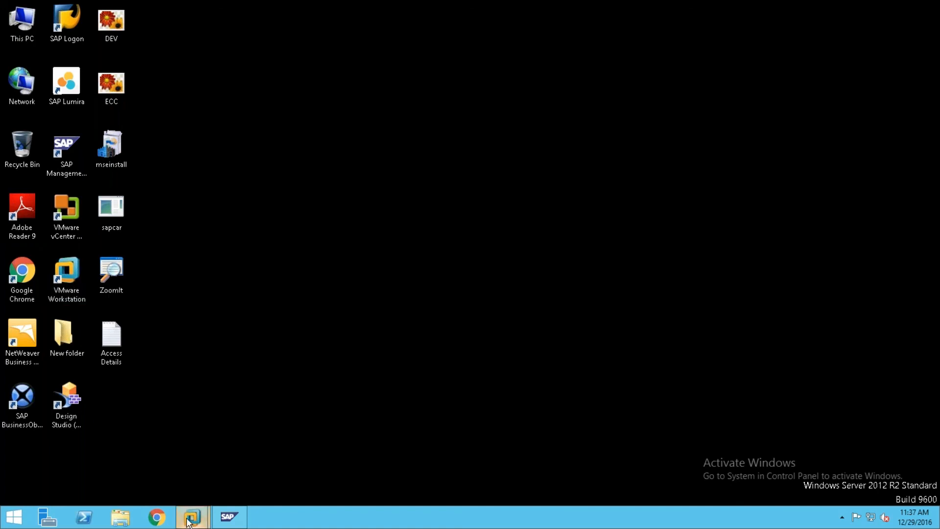
mouse_move(191, 516)
left_click(258, 447)
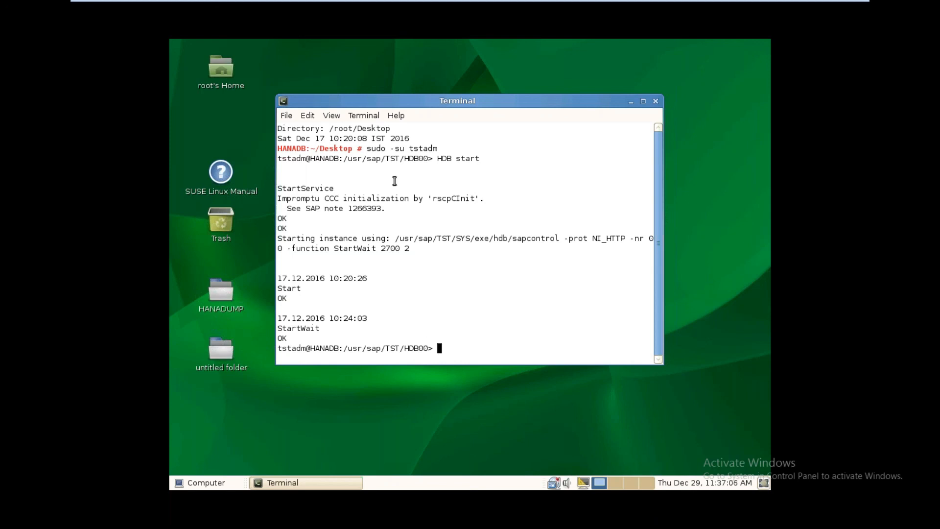
Step: Highlight the sudo -su tstadm and HDB start commands, then the StartService, SAP note 1266393 and OK lines
left_click_drag(367, 146, 424, 155)
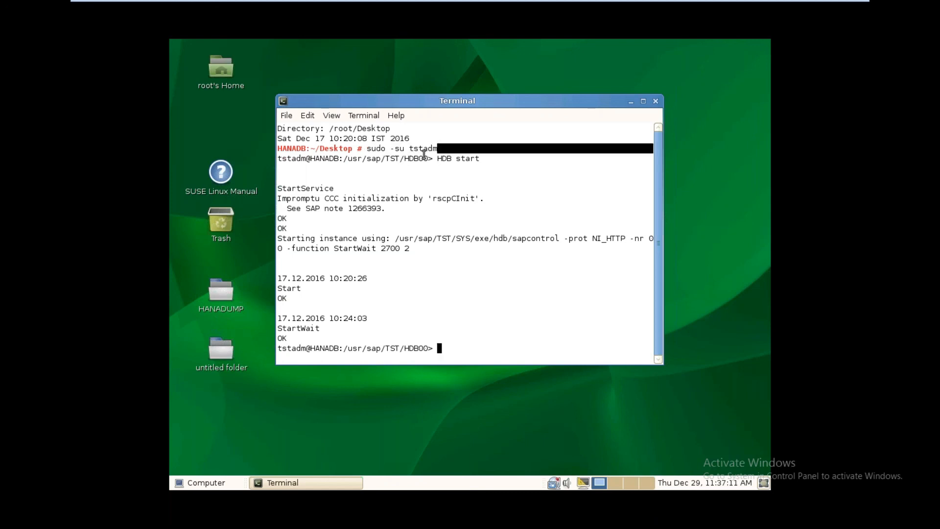
left_click(369, 148)
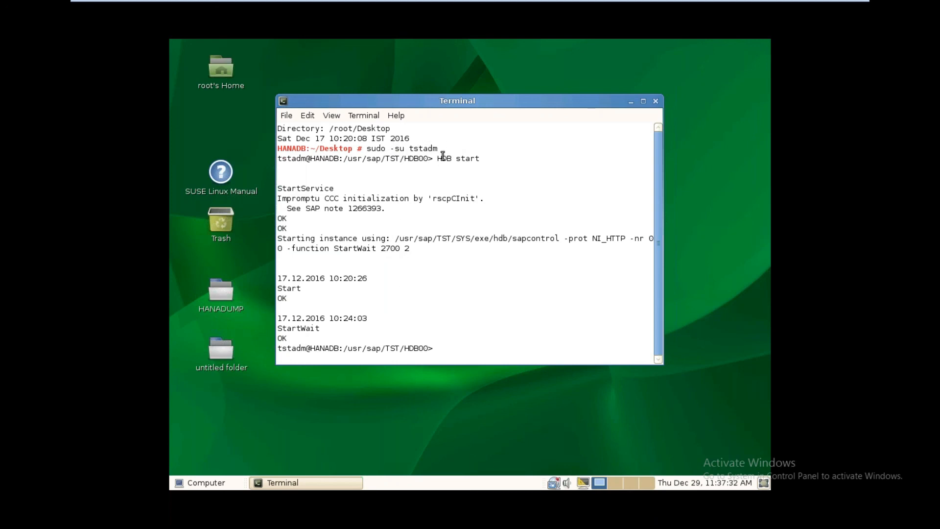
left_click_drag(438, 158, 522, 161)
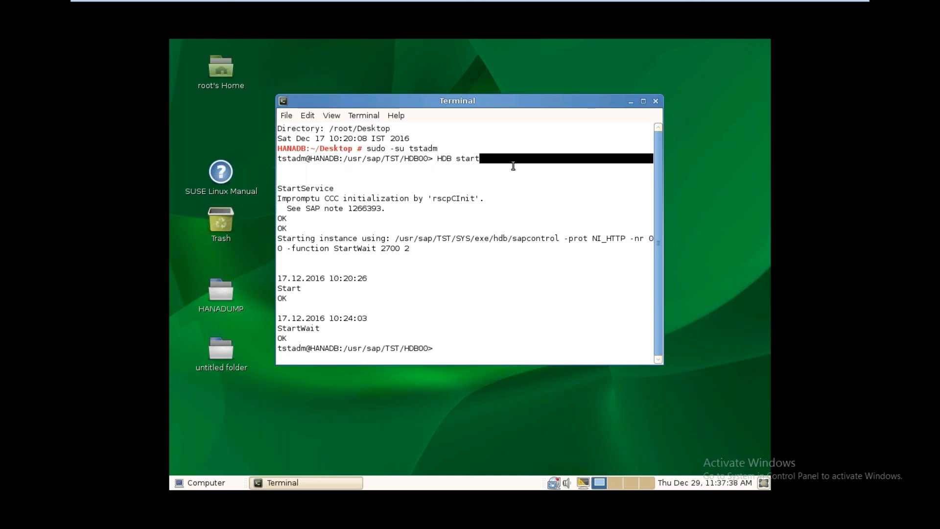
double_click(477, 186)
double_click(491, 207)
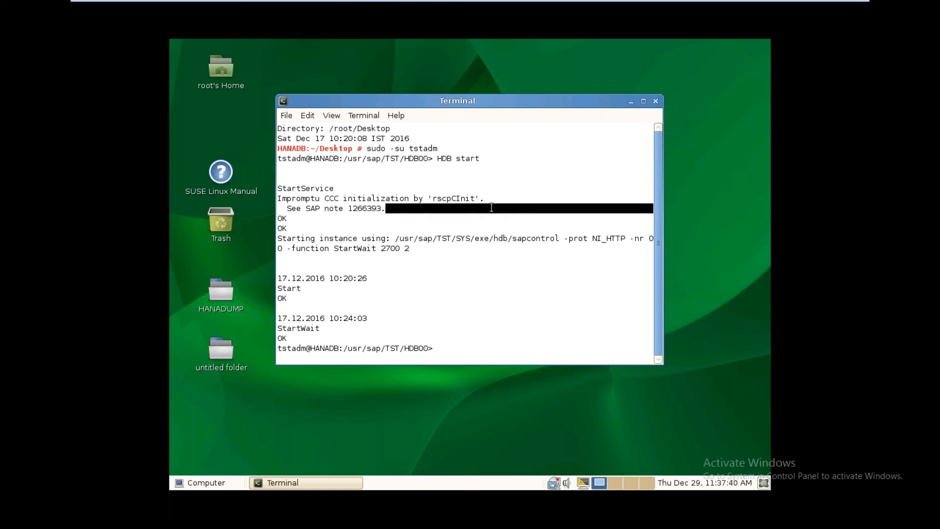
double_click(316, 228)
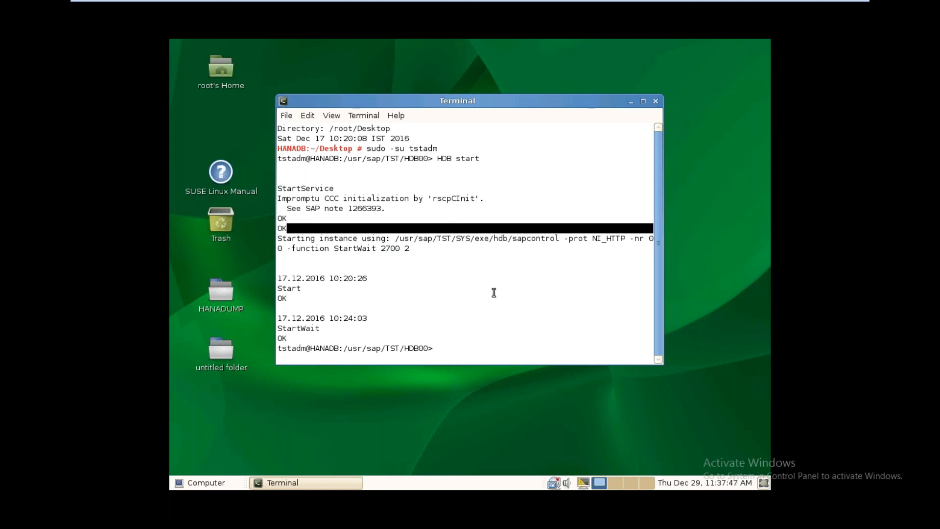
Step: Point out the final OK, StartWait and empty prompt lines, then minimize the VMware window
triple_click(278, 347)
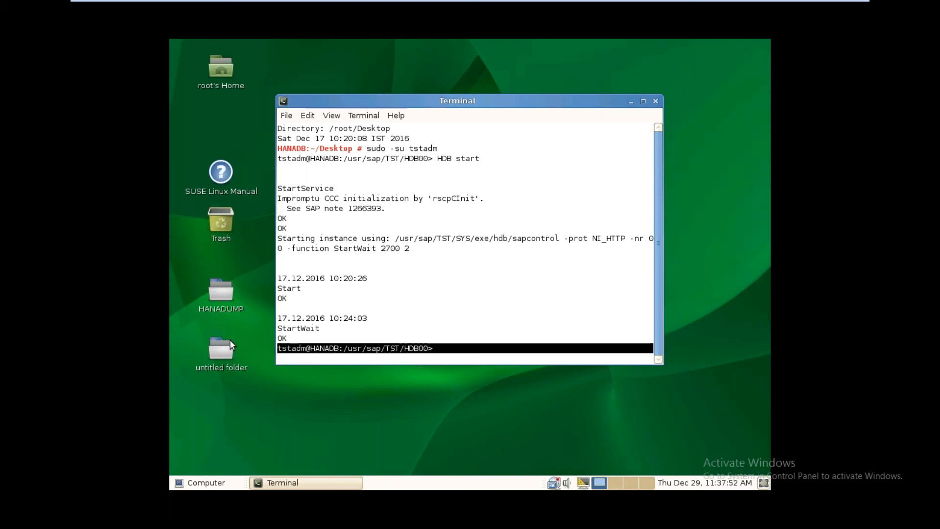
left_click(320, 351)
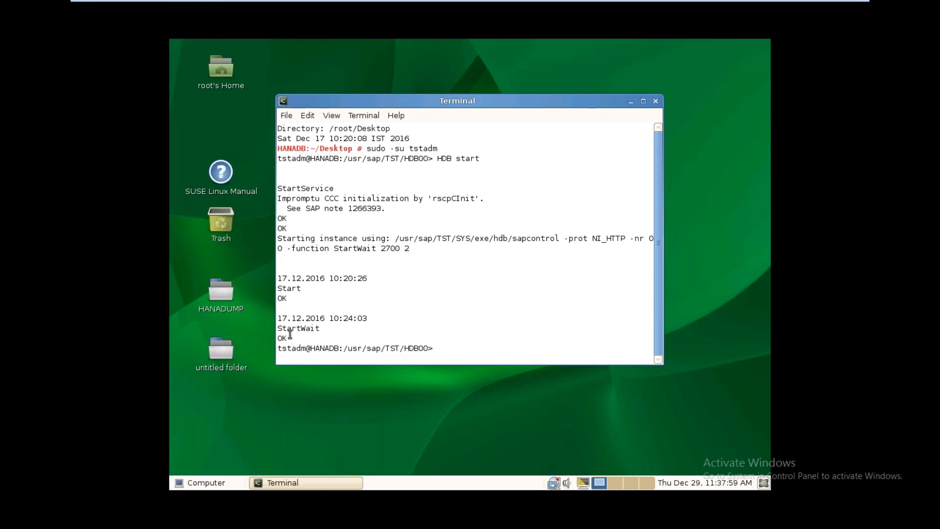
left_click_drag(281, 338, 308, 339)
left_click(308, 338)
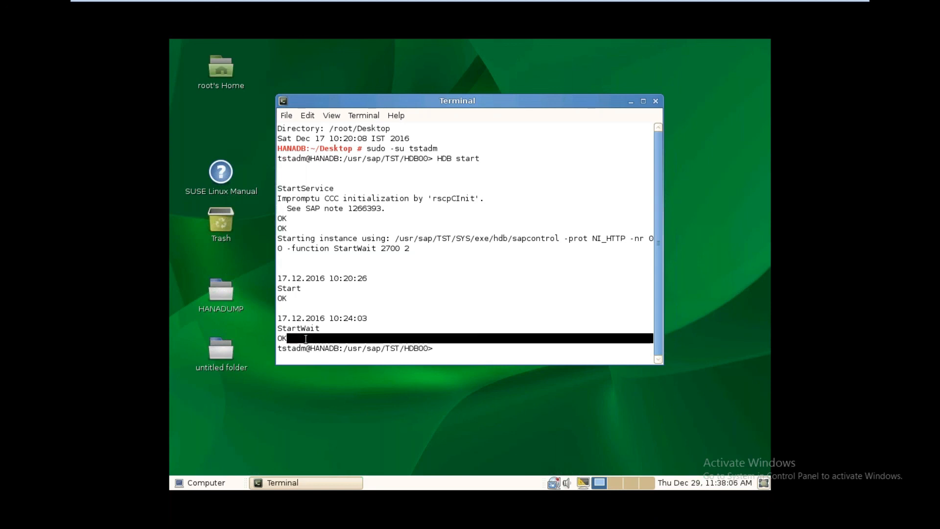
left_click_drag(334, 328, 335, 328)
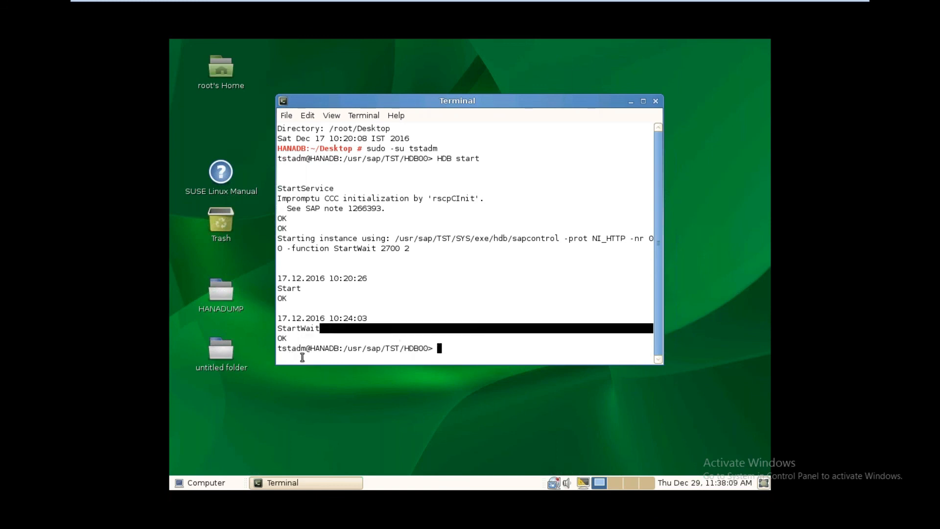
left_click_drag(279, 348, 334, 349)
left_click(435, 348)
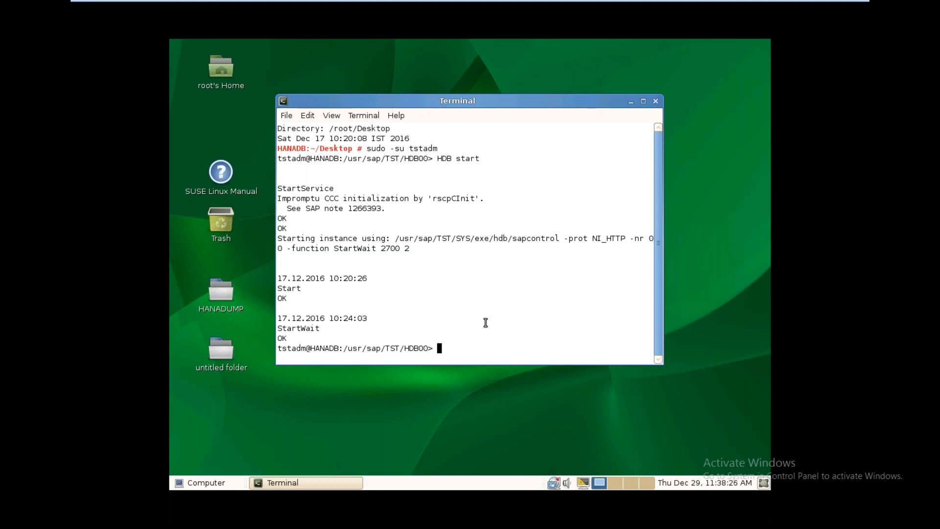
double_click(466, 345)
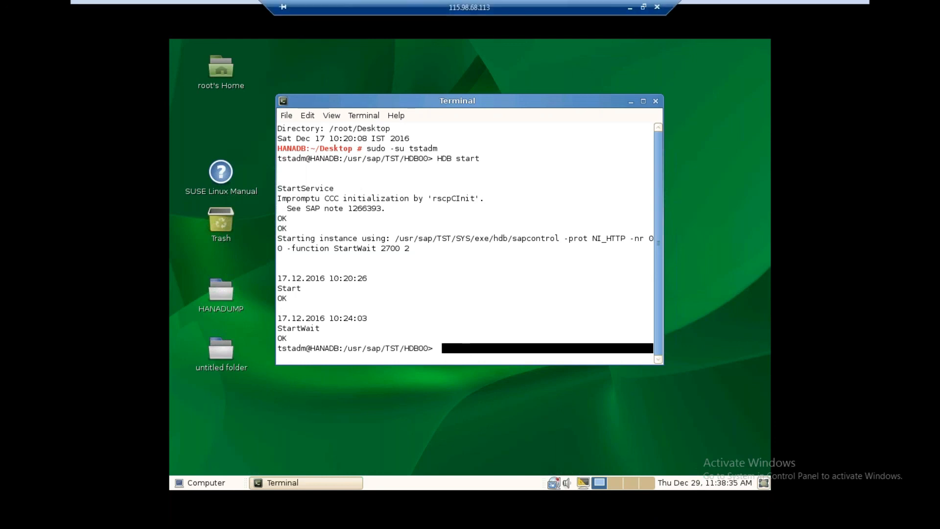
left_click(818, 12)
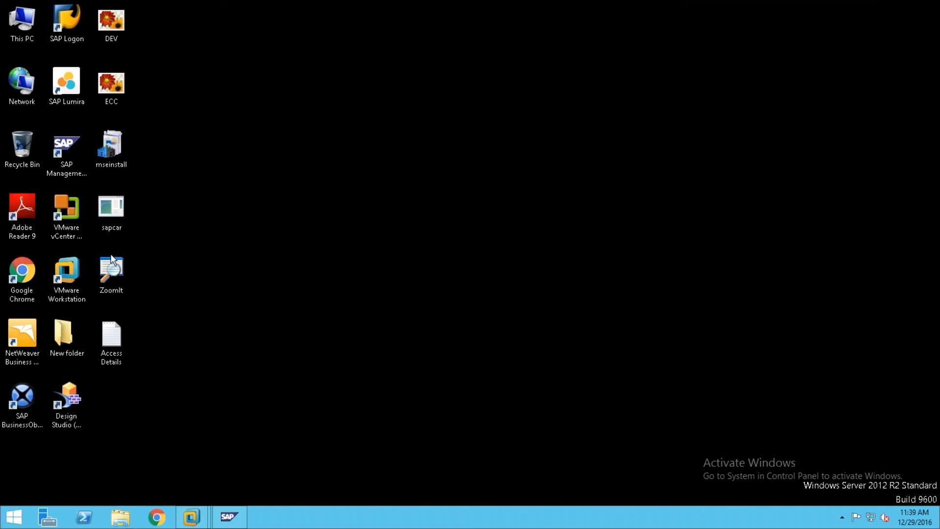
Step: Launch SAP HANA Studio from the Start menu and accept the default workspace
left_click(9, 520)
left_click(66, 265)
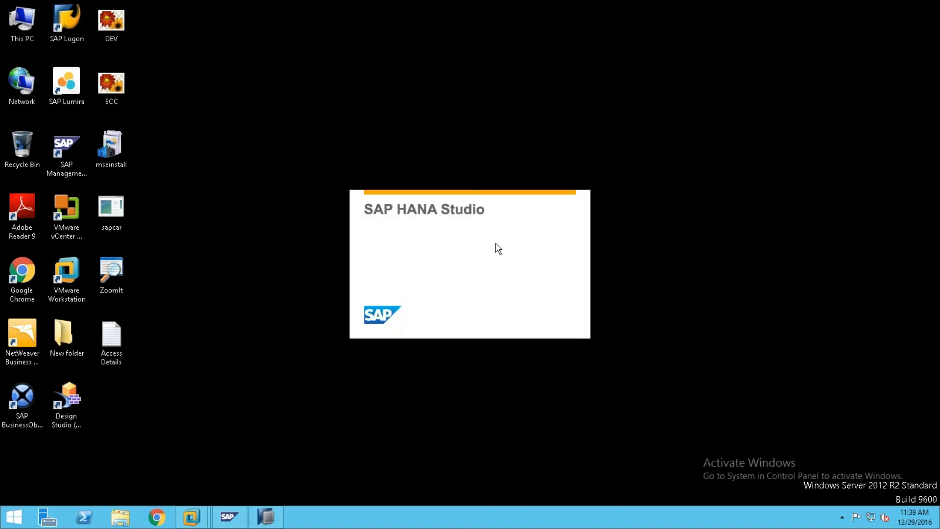
left_click(553, 293)
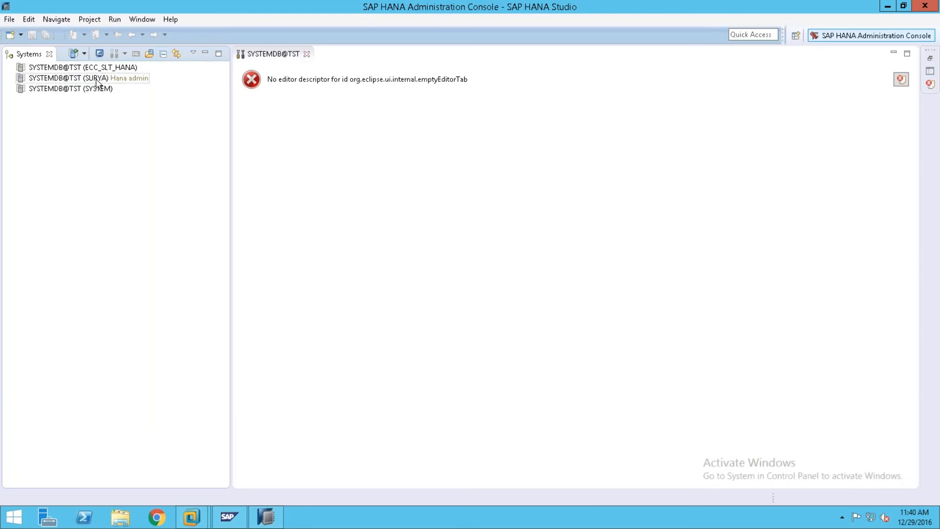
Step: Log on to SYSTEMDB@TST as SYSTEM with the password, then close the empty error editor tab
left_click(80, 81)
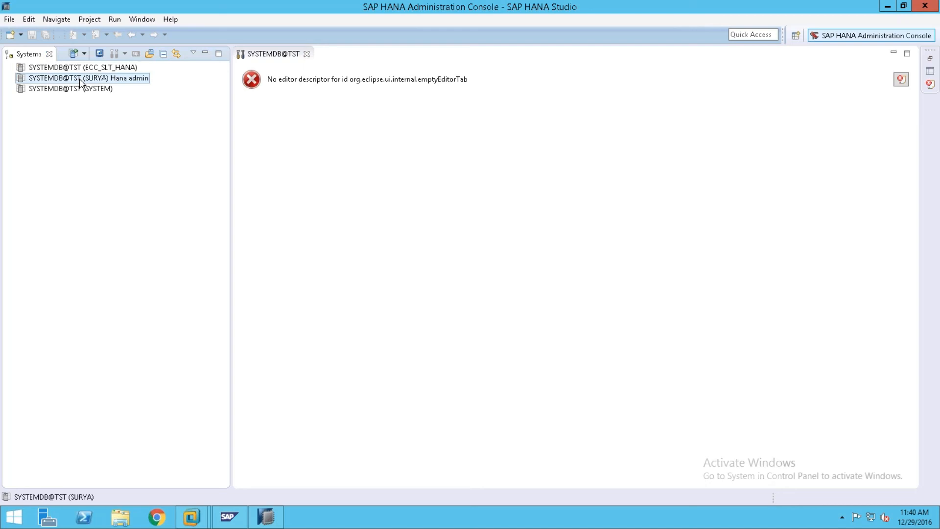
right_click(91, 90)
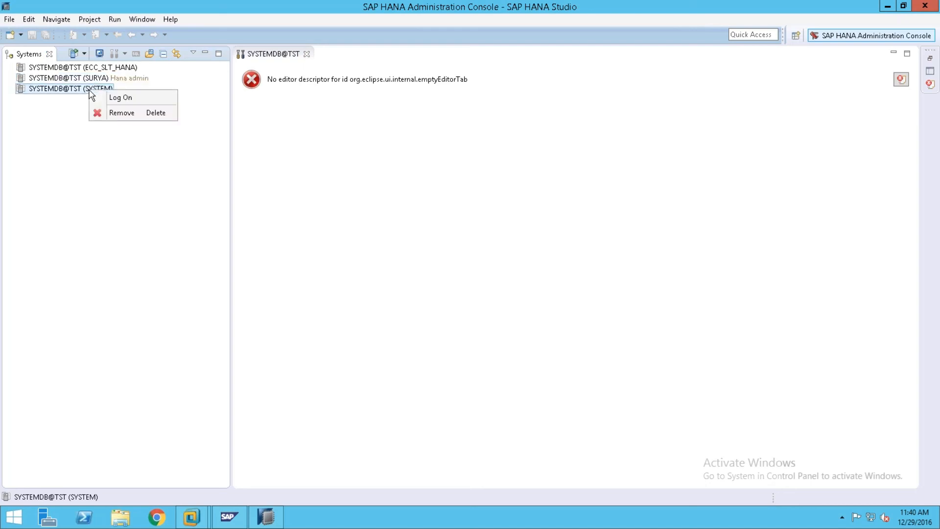
left_click(118, 99)
key("Caps_Lock")
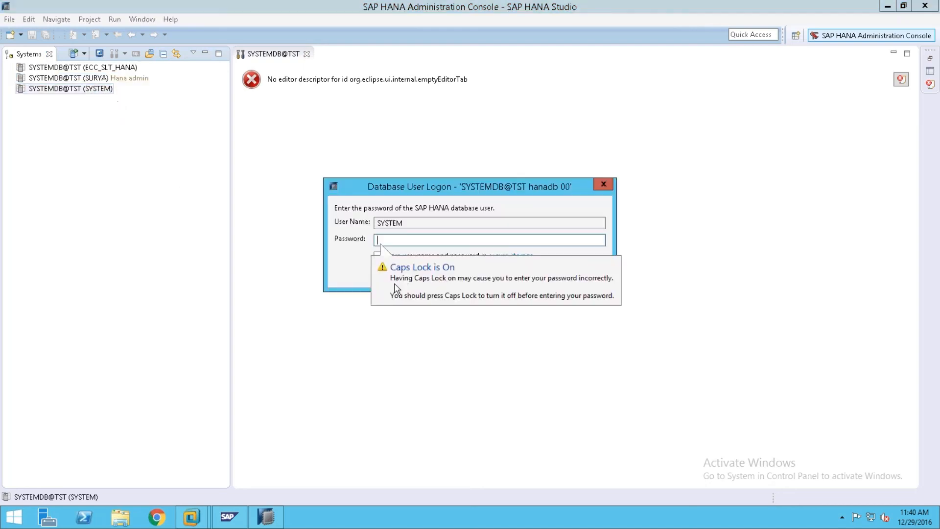
left_click(400, 278)
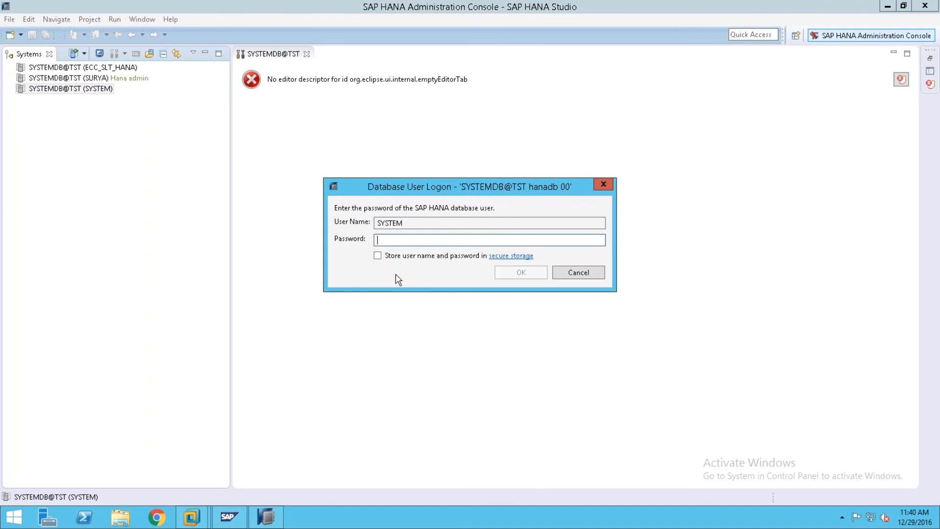
type("*")
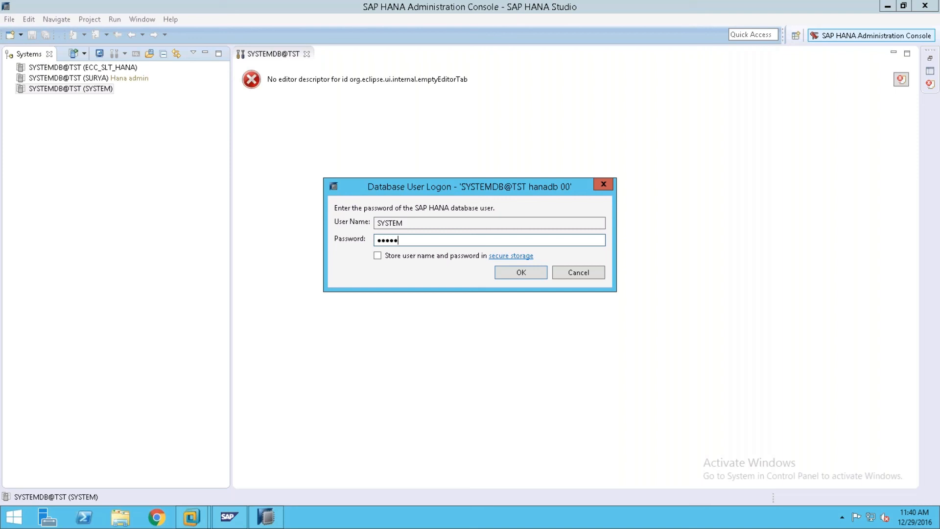
key("Return")
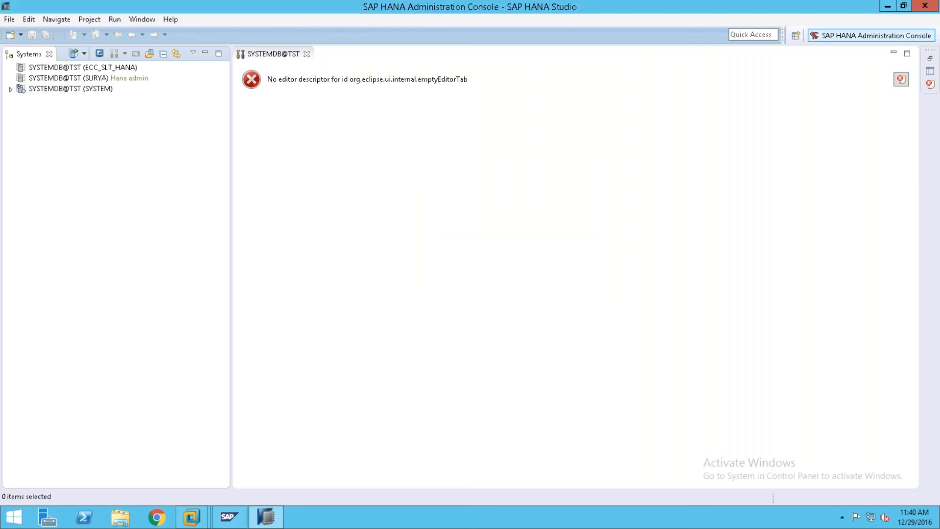
left_click(306, 54)
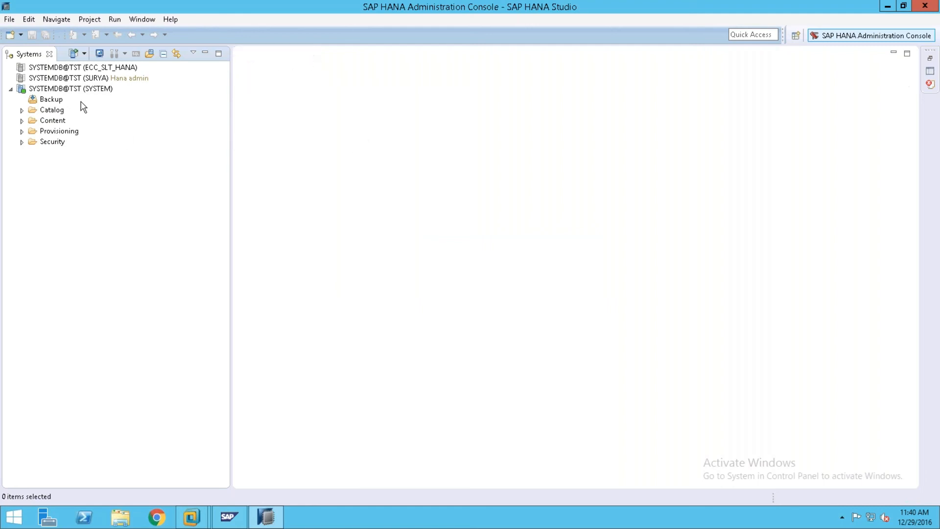
mouse_move(26, 94)
left_click(22, 142)
left_click(58, 165)
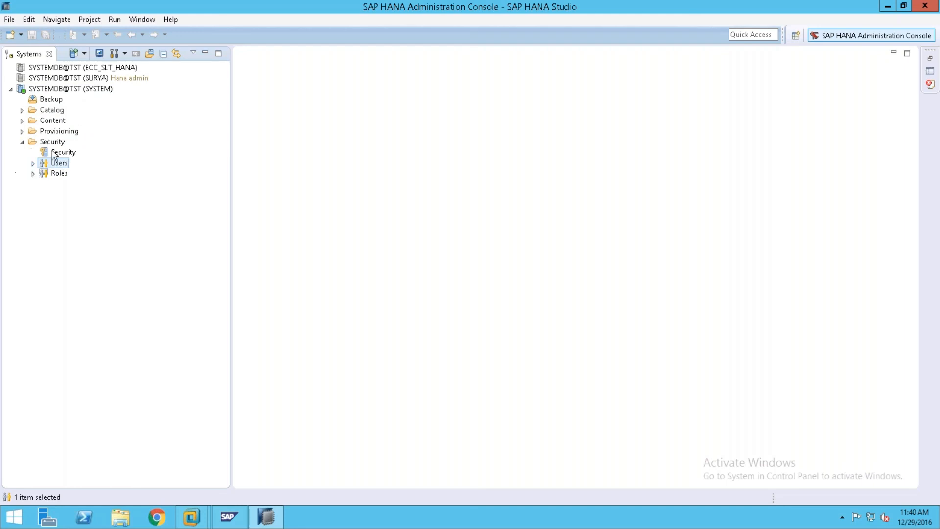
left_click(33, 163)
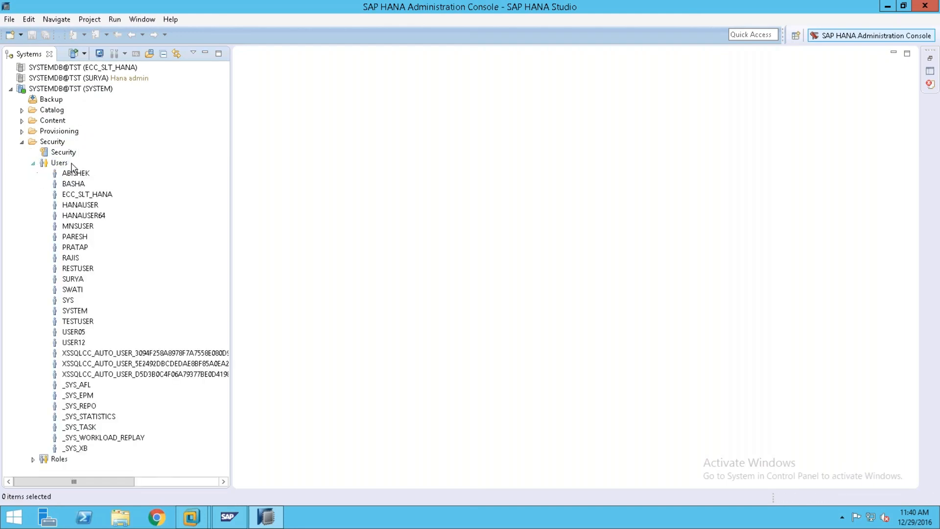
left_click(33, 164)
right_click(56, 167)
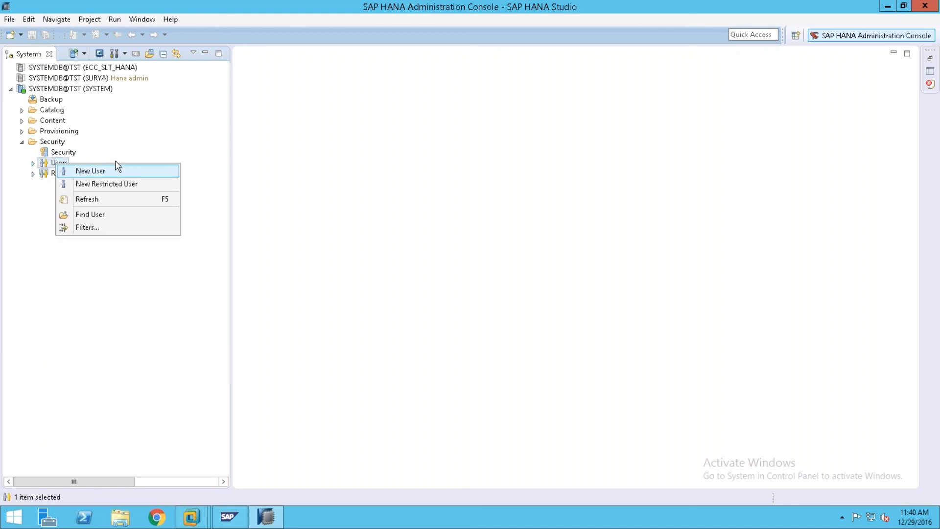
left_click(117, 139)
left_click(59, 174)
right_click(65, 179)
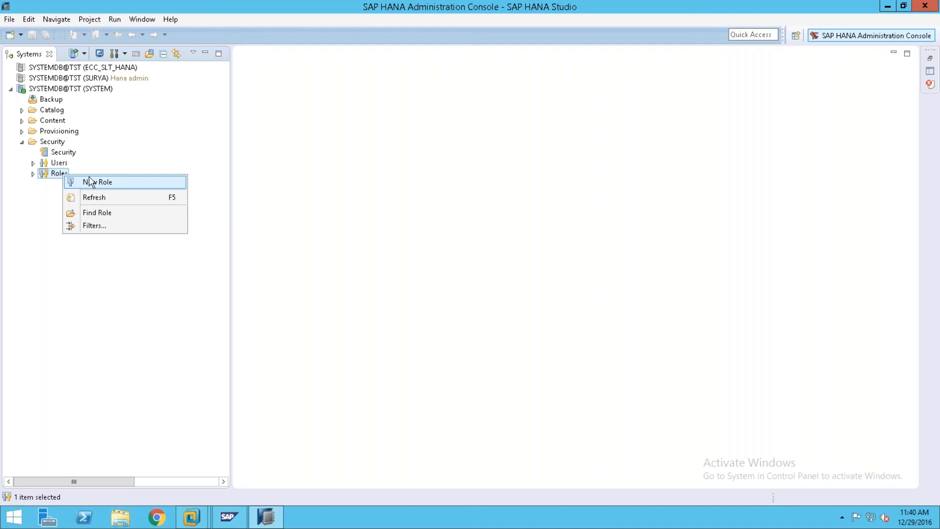
left_click(98, 150)
left_click(21, 143)
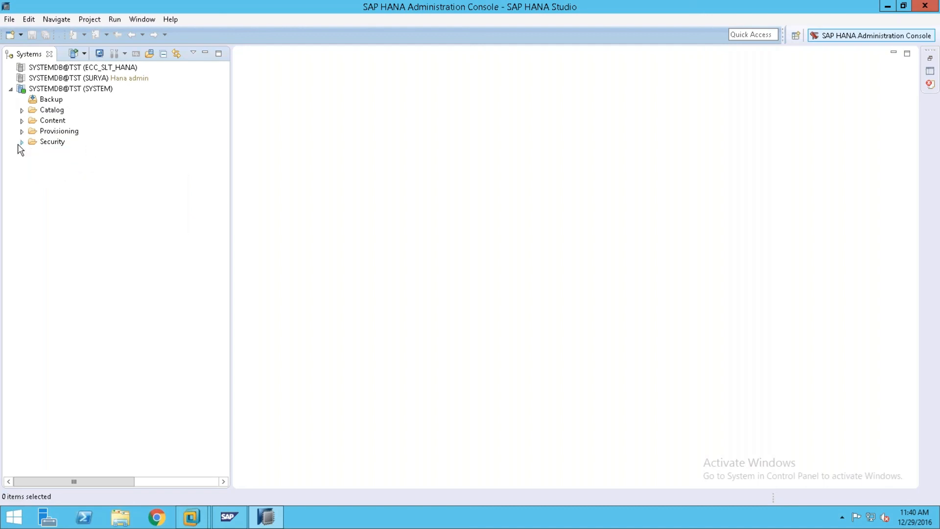
right_click(89, 90)
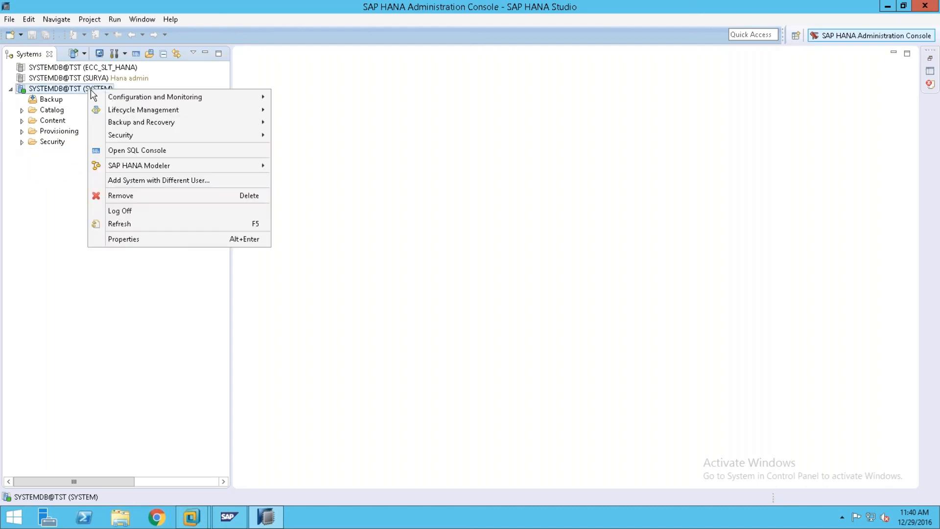
mouse_move(135, 124)
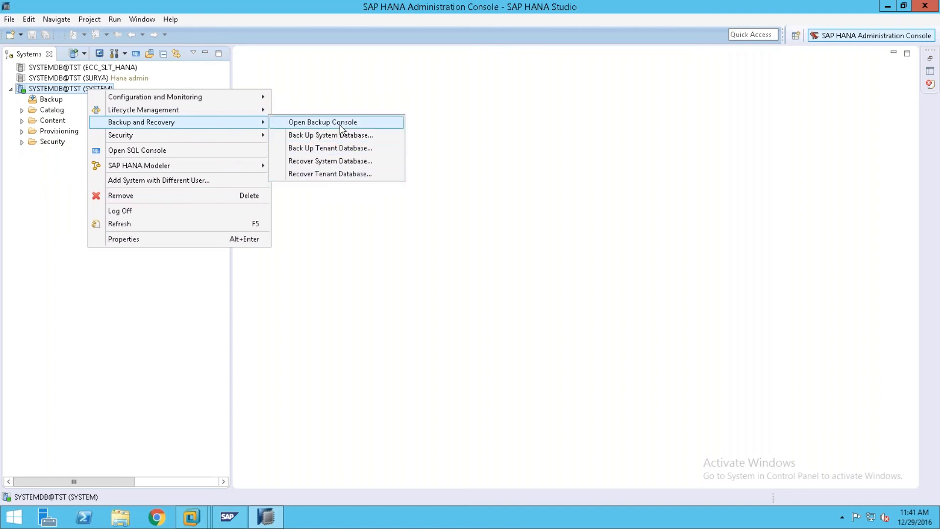
left_click(347, 249)
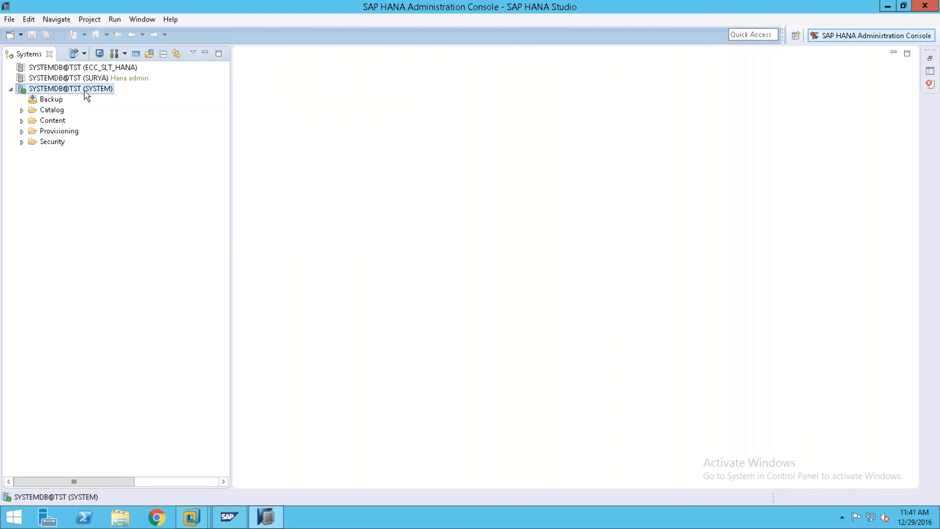
right_click(82, 90)
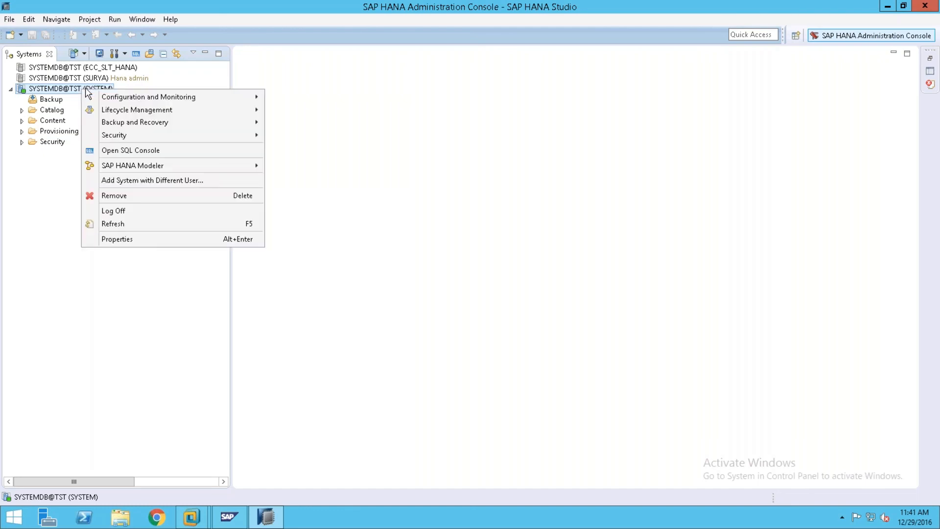
left_click(155, 239)
left_click(277, 88)
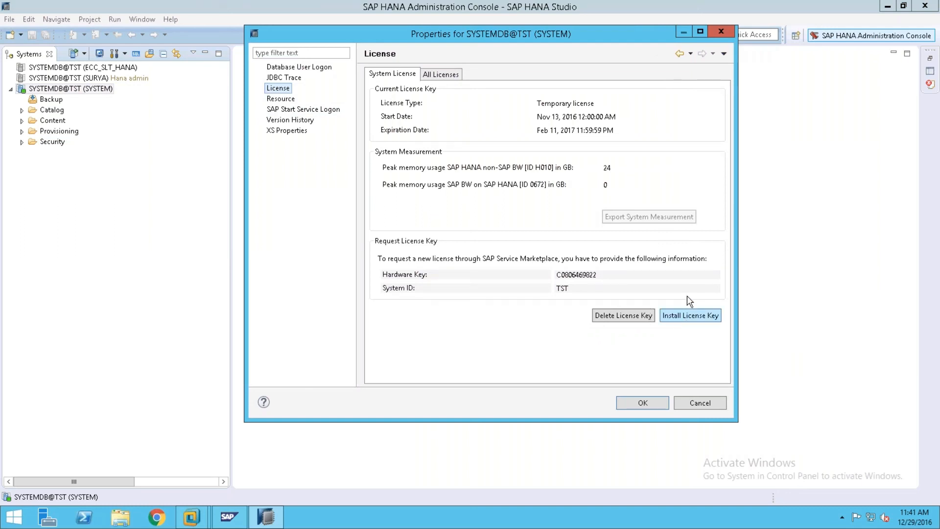
left_click(718, 34)
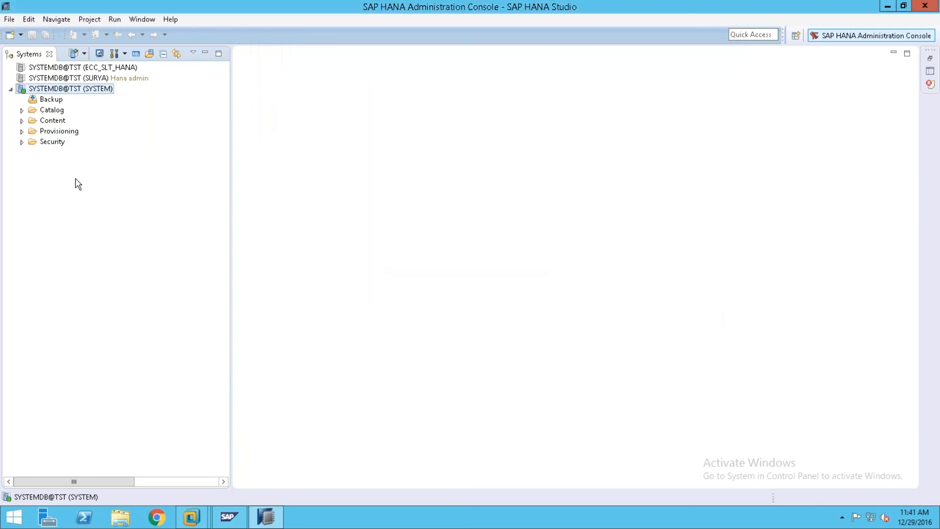
Step: Minimize SAP HANA Studio and request disconnection from the Remote Desktop connection bar
left_click(170, 190)
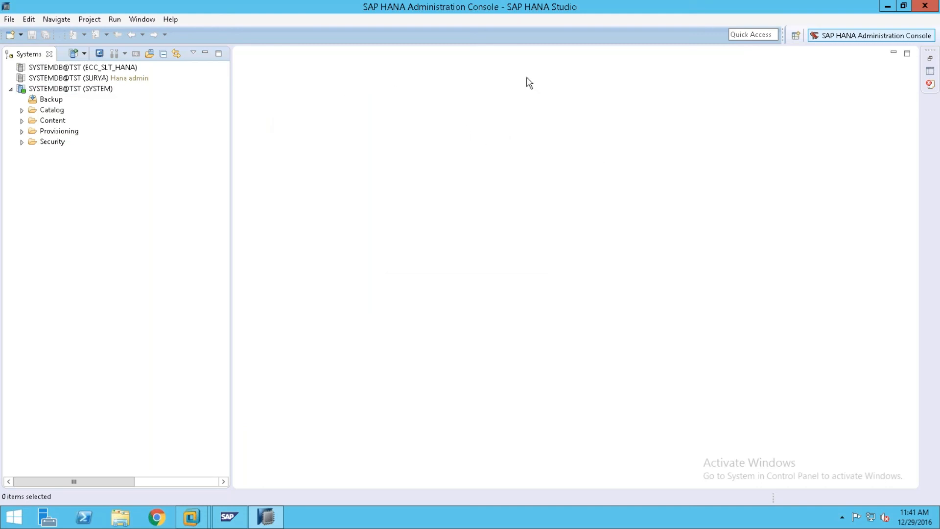
left_click(887, 6)
left_click(657, 6)
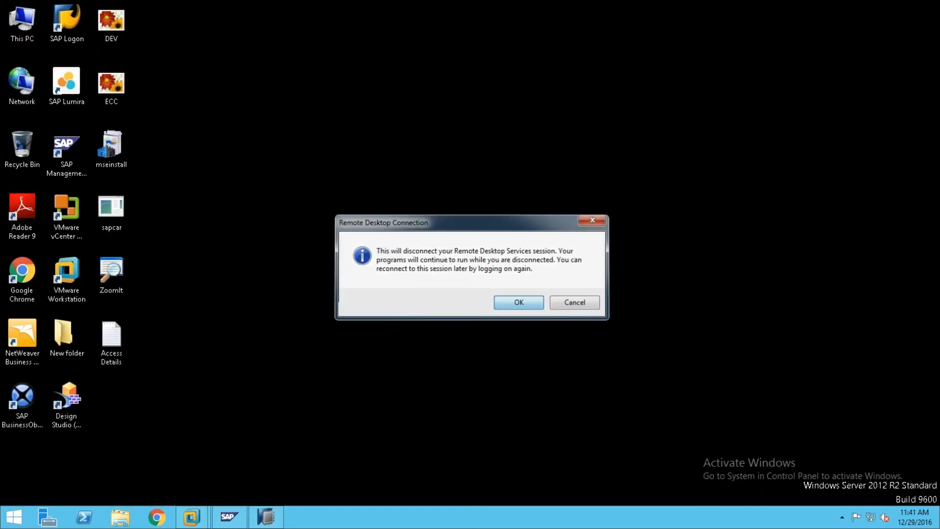